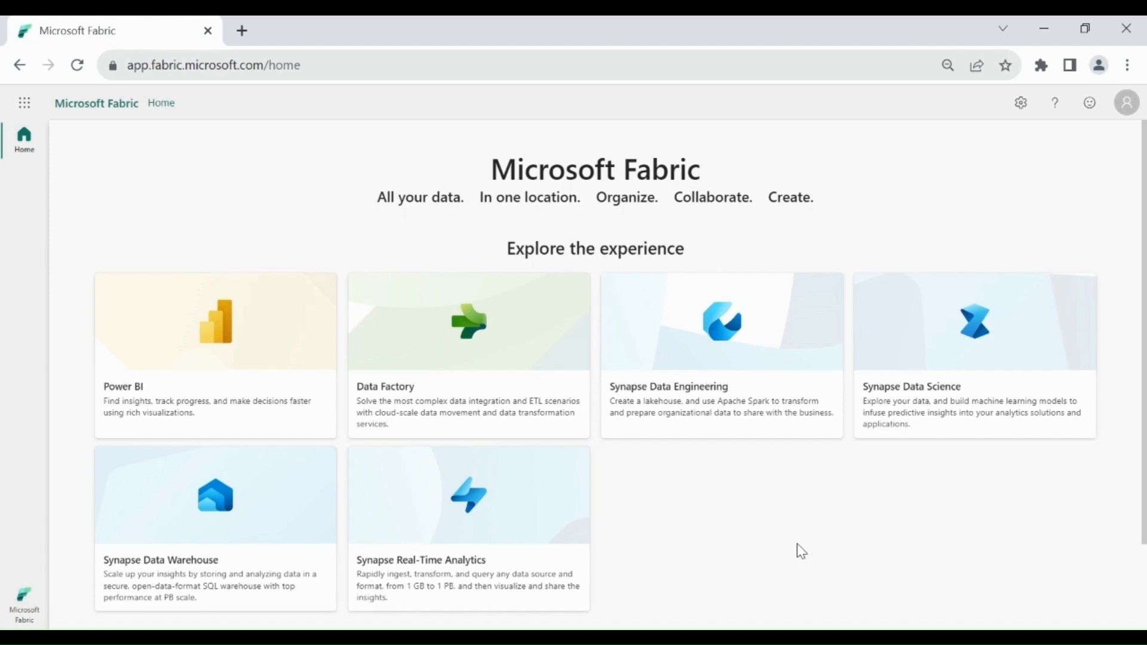
Switch to the Data Warehouse experience and open dataverseacademywarehouse from the Dataverse Academy workspace.
click(28, 599)
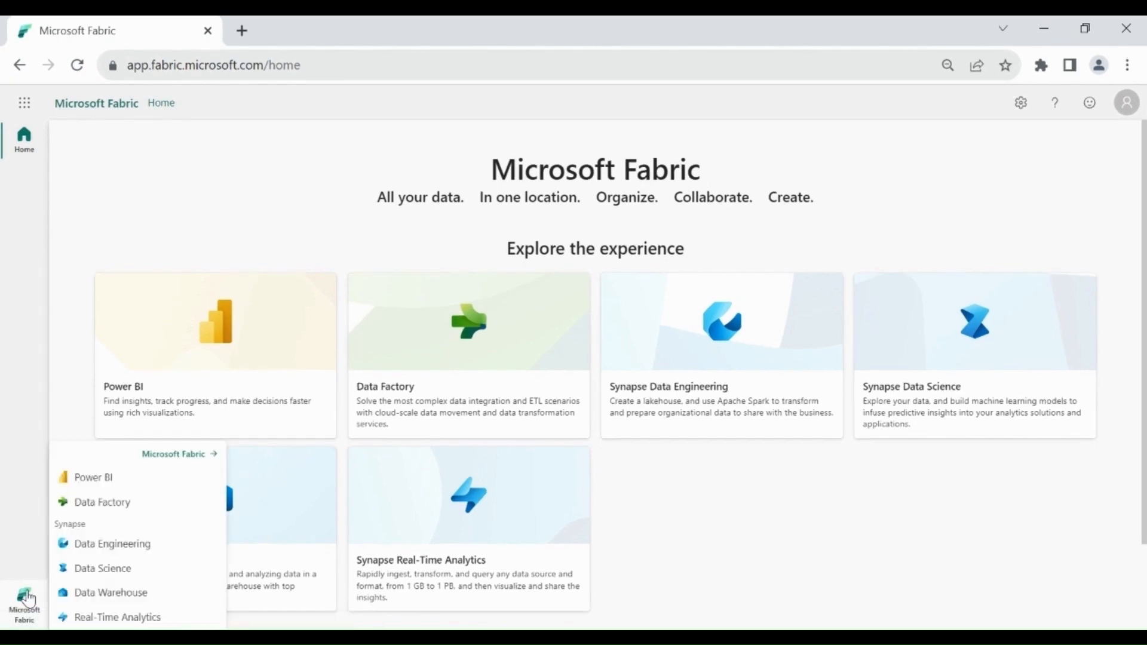
click(111, 593)
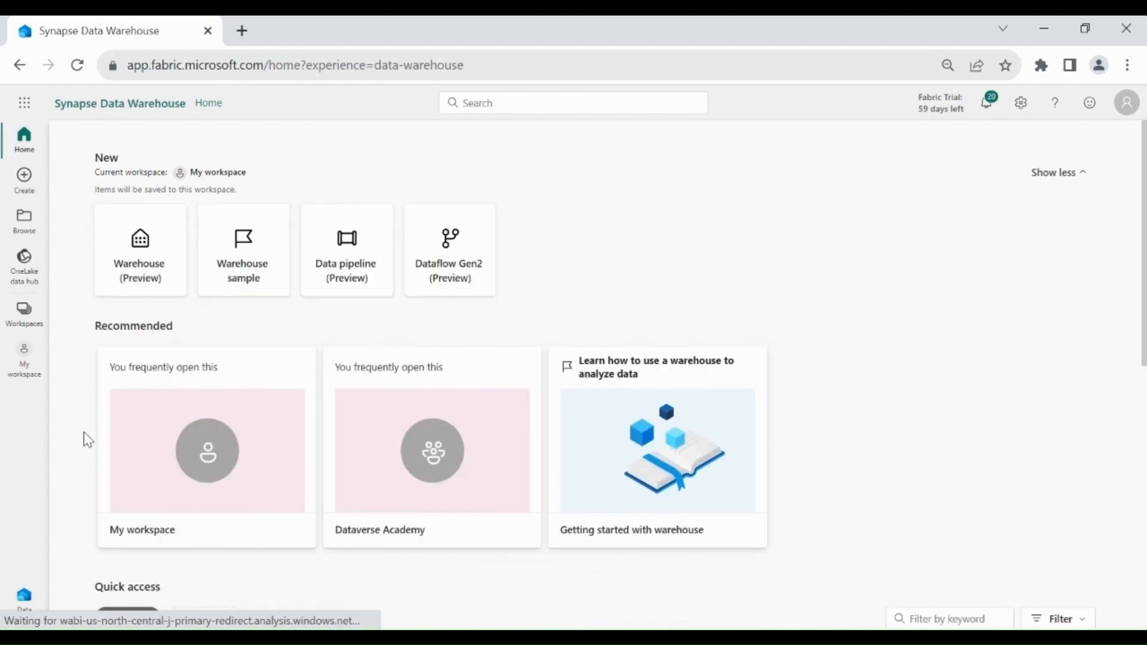
click(24, 315)
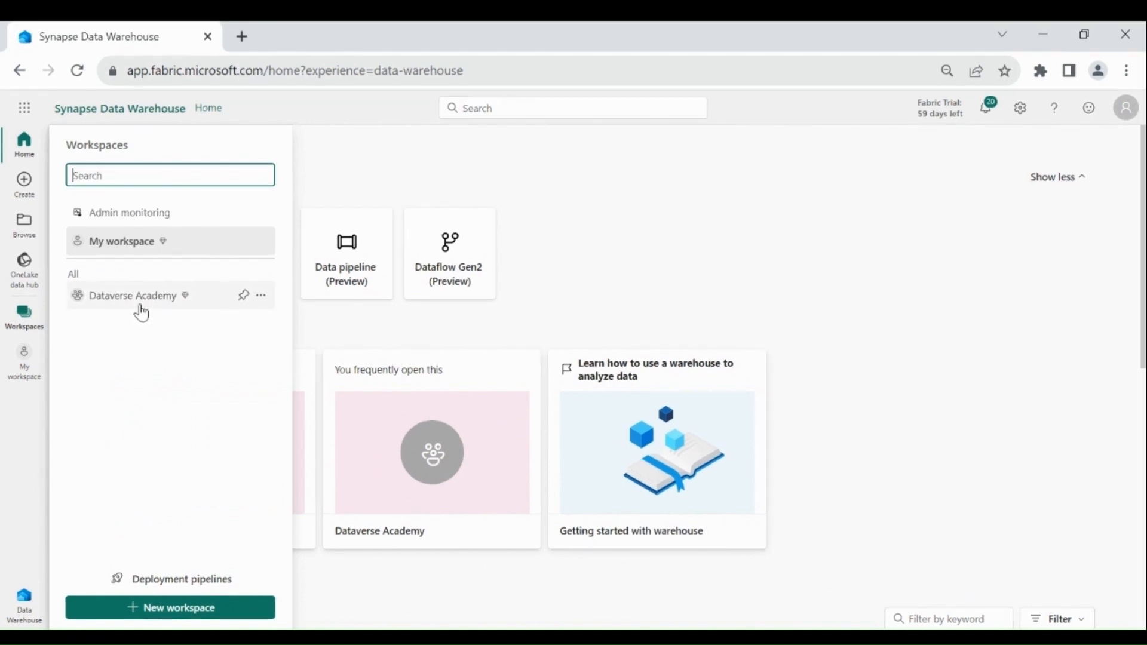
click(141, 306)
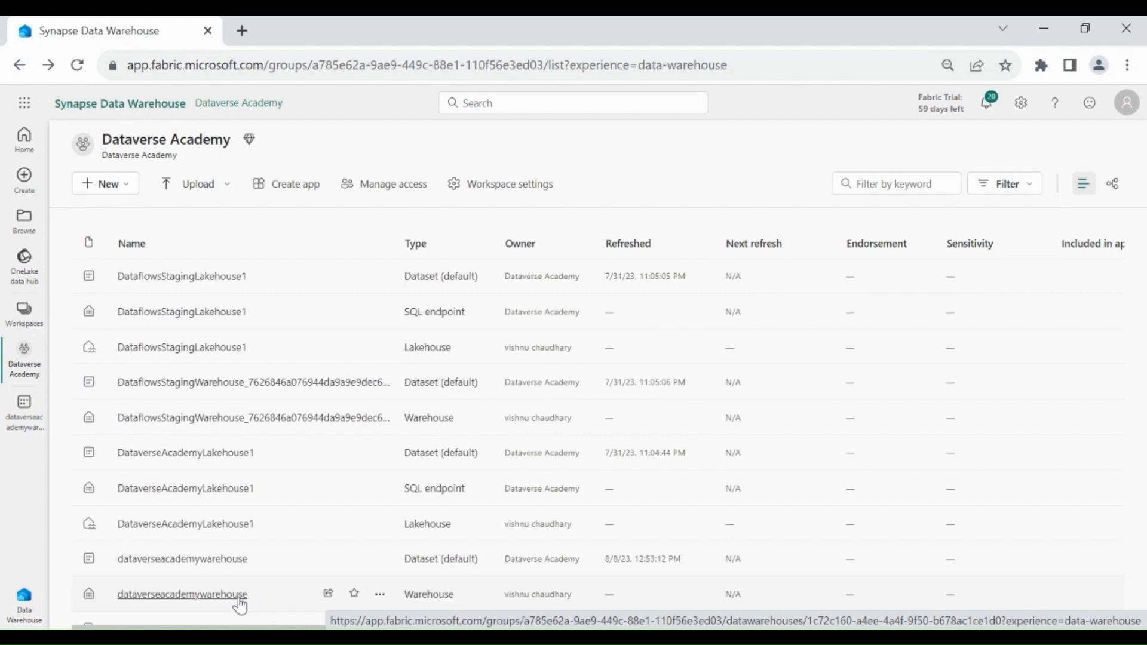
click(239, 602)
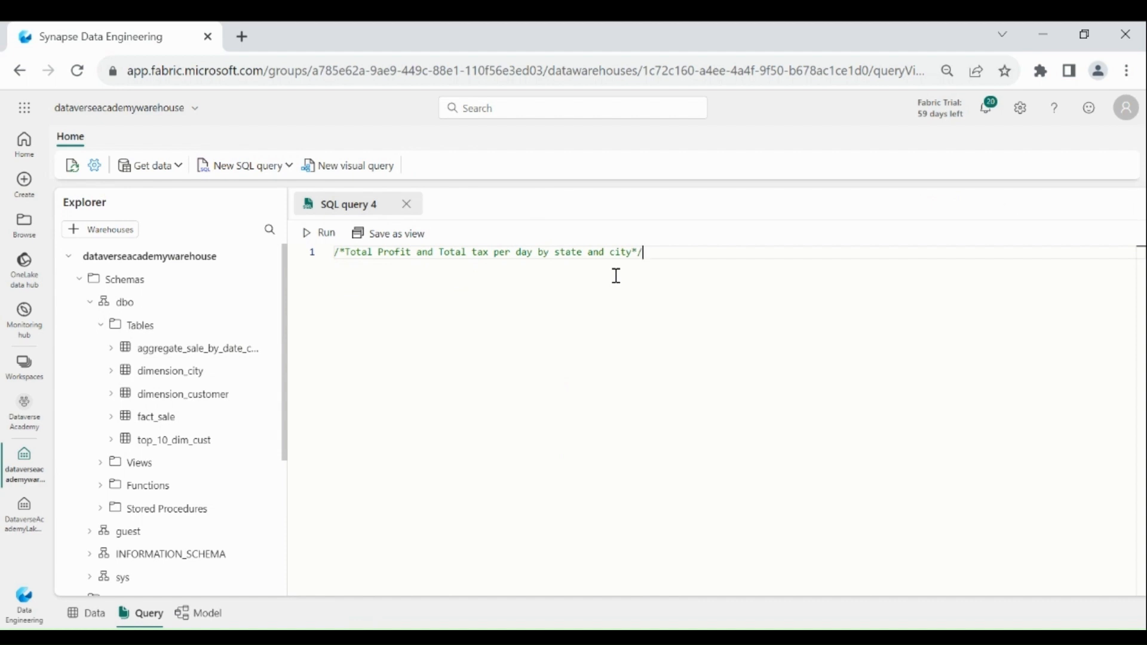
Review the query comment describing total profit and total tax per day by state and city.
click(376, 254)
drag(376, 256, 475, 254)
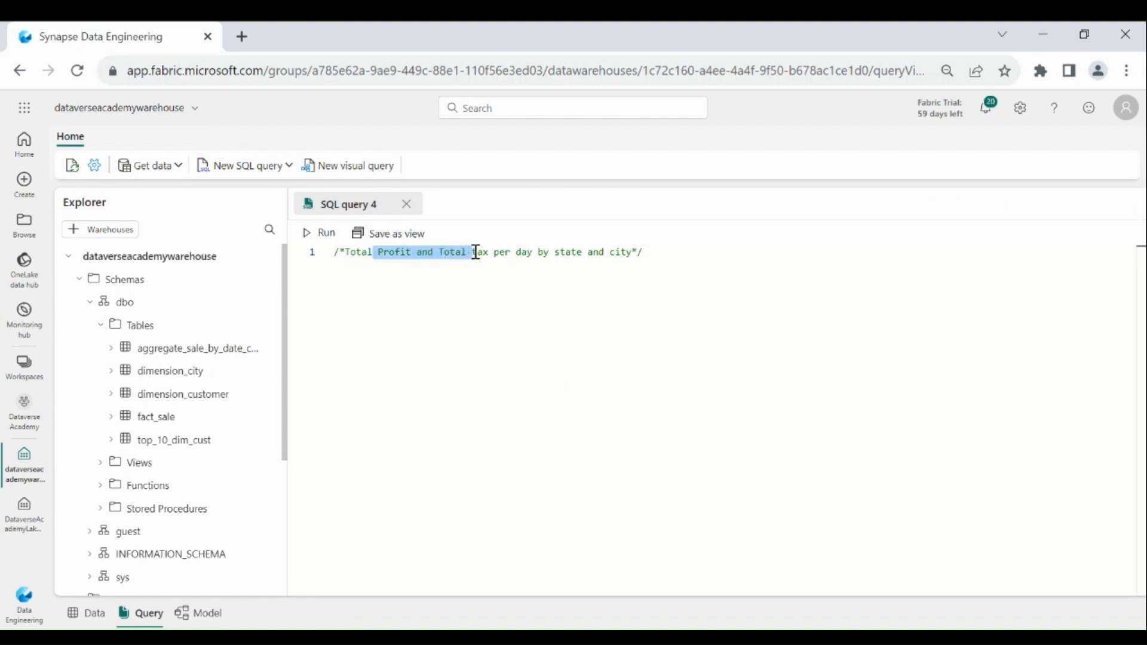
click(475, 254)
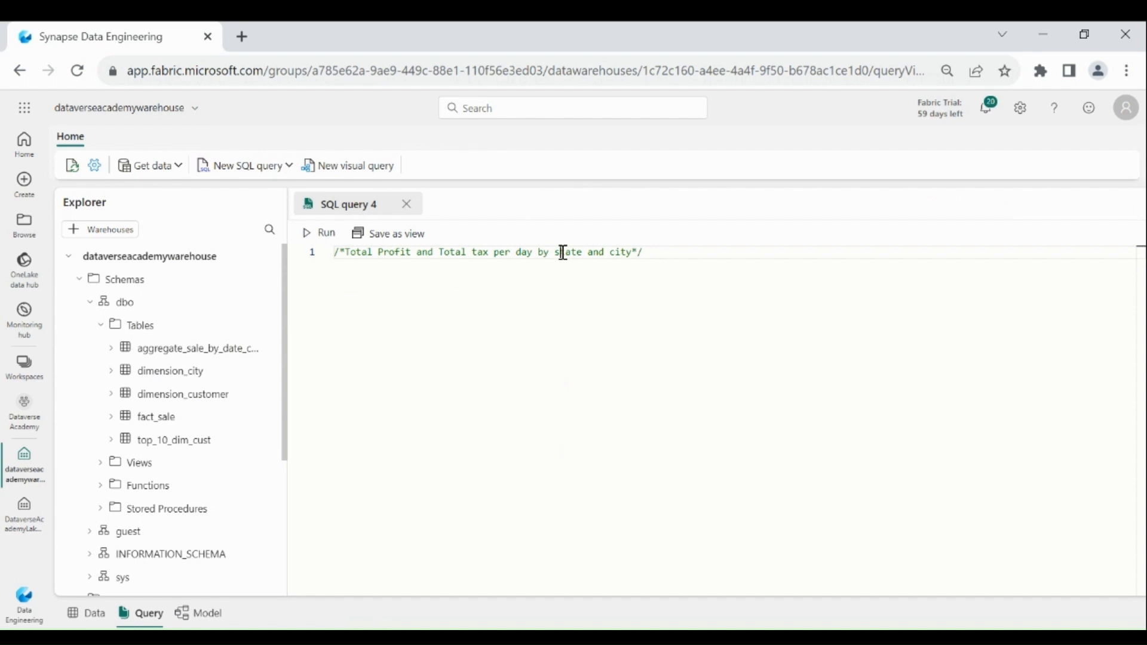
drag(559, 254, 615, 252)
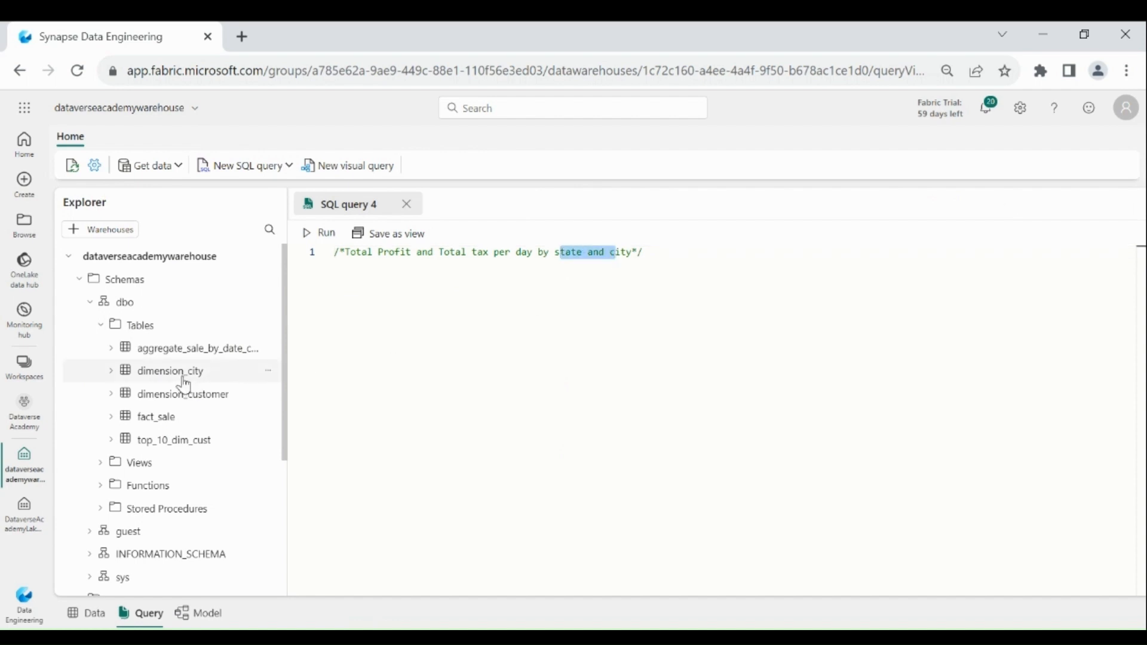
click(426, 325)
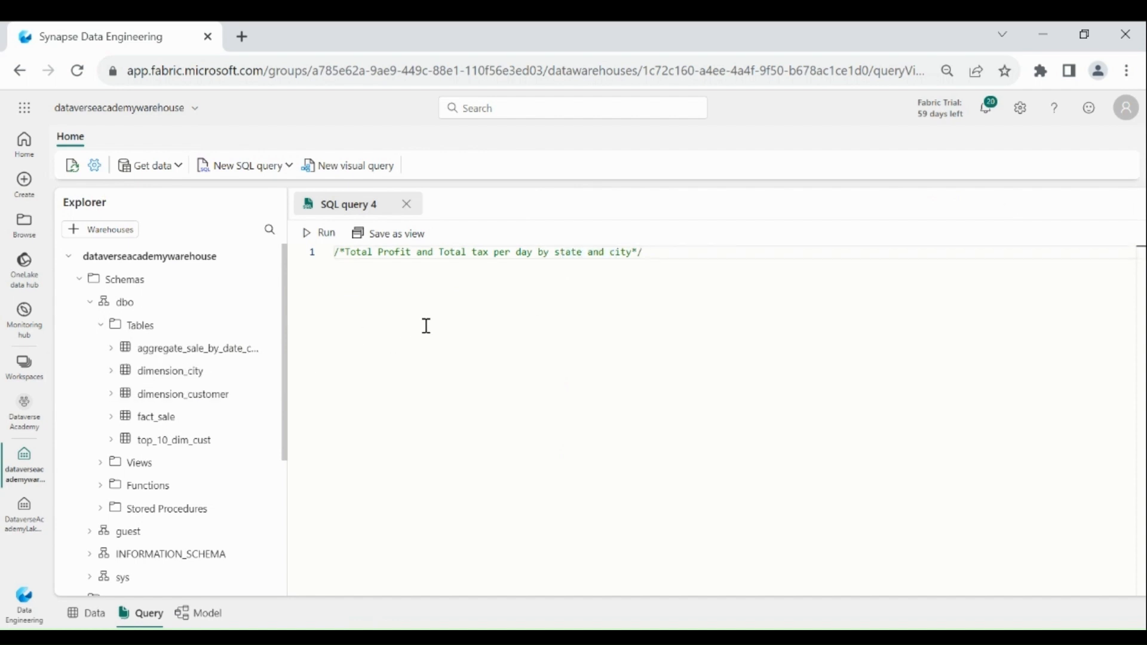
Create a new visual query and add the fact_sale and dimension_city tables to its canvas.
click(364, 176)
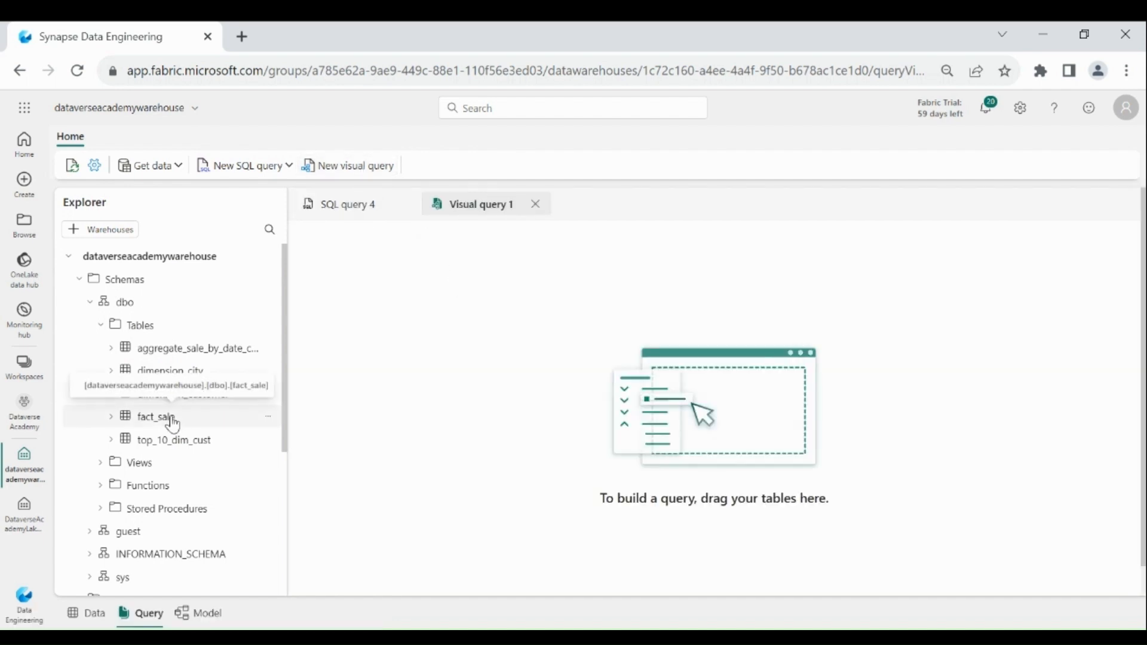
drag(172, 424, 458, 320)
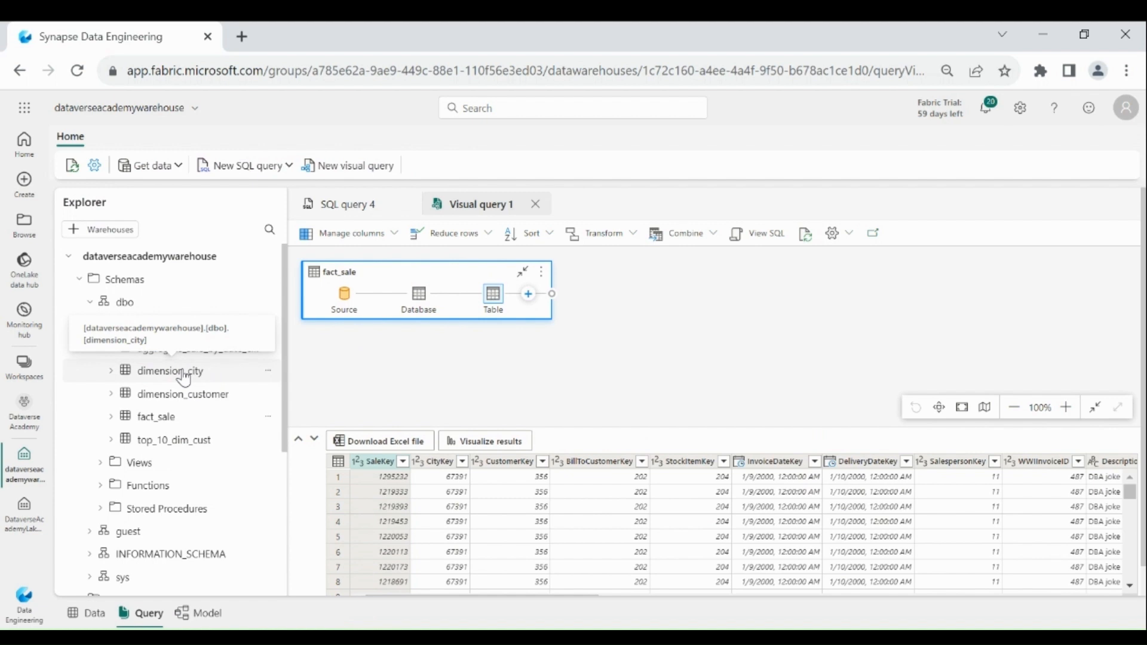
drag(184, 377, 440, 300)
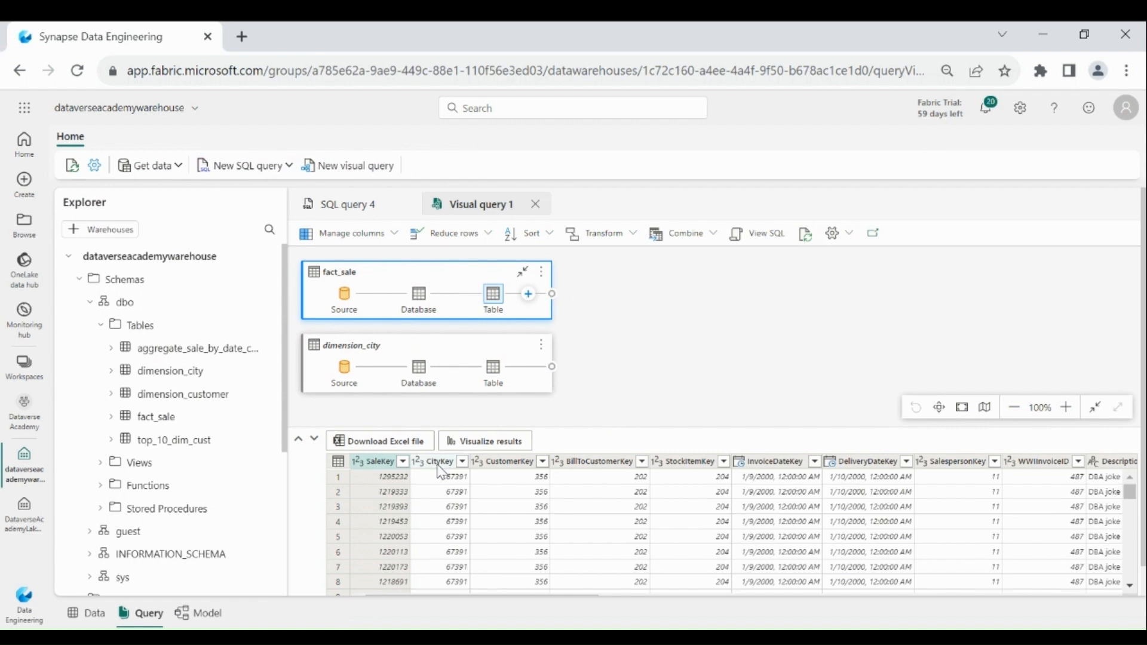
click(420, 350)
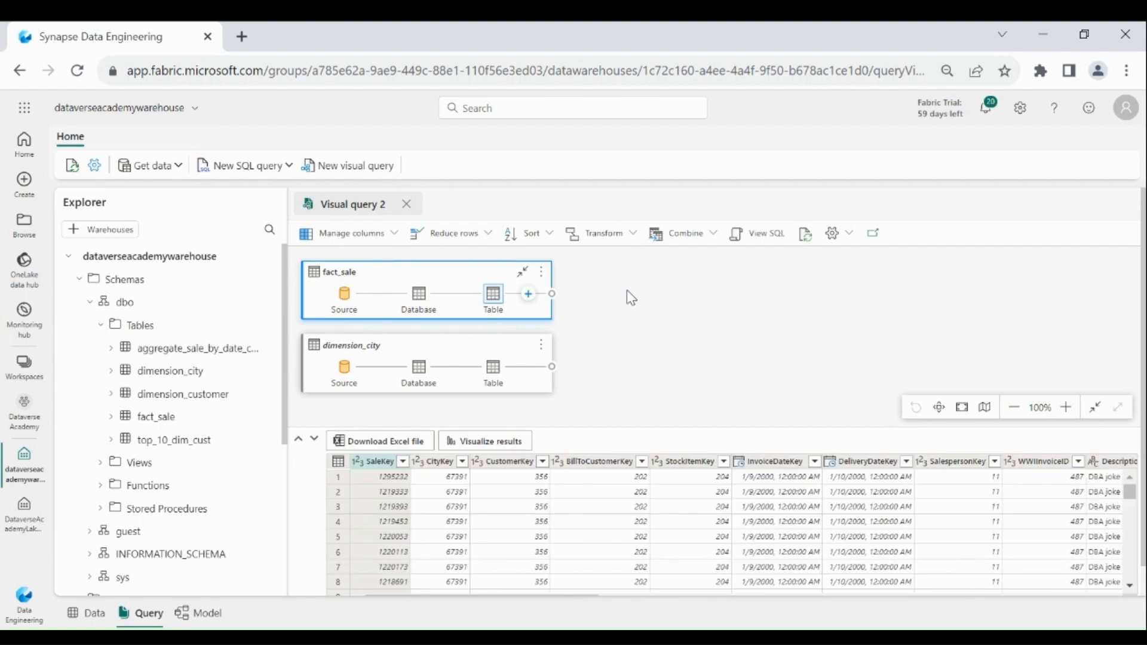
Keep only the top 100 rows of the fact_sale table.
click(489, 236)
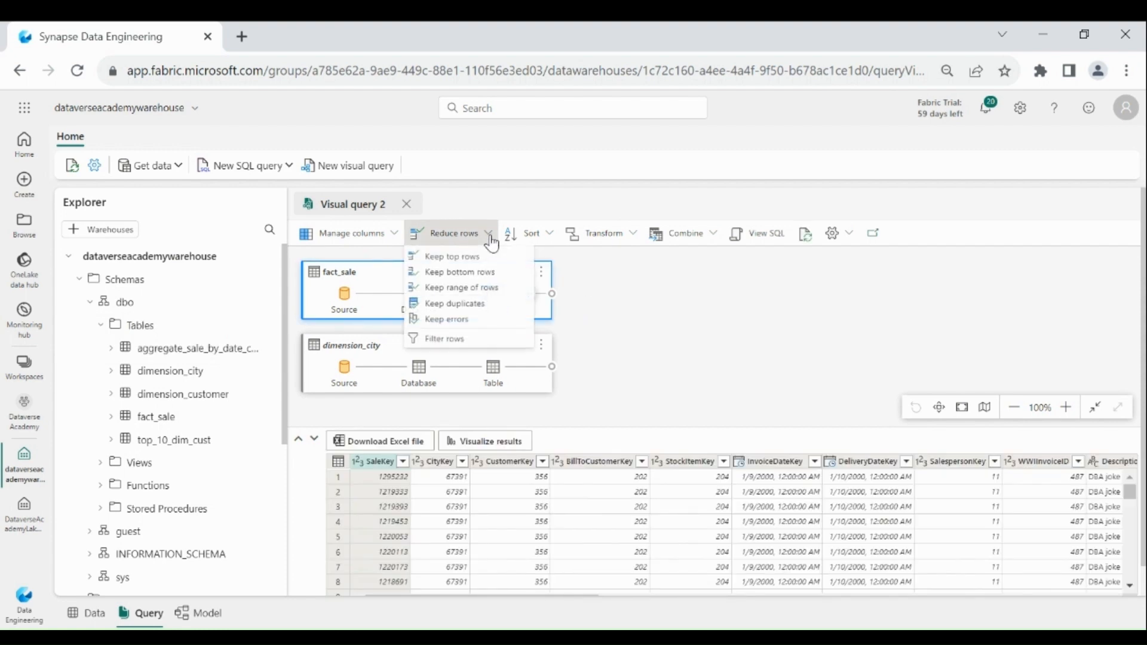
click(454, 257)
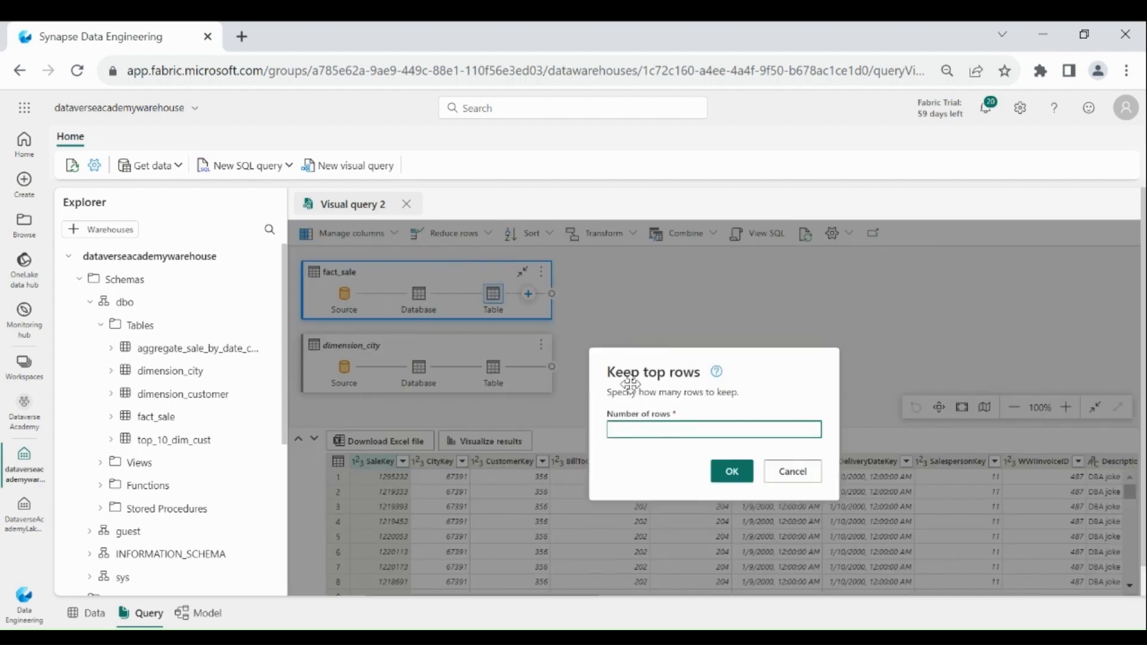
text(100)
click(741, 464)
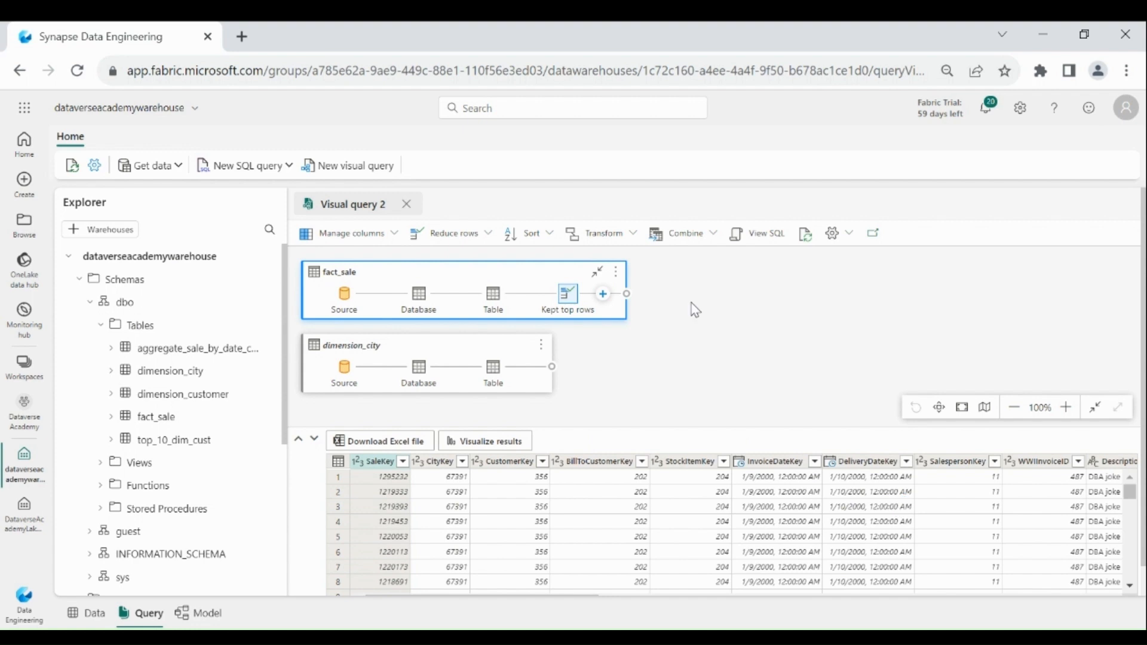
Merge fact_sale with dimension_city as a new query, matching on CityKey with an inner join.
click(712, 235)
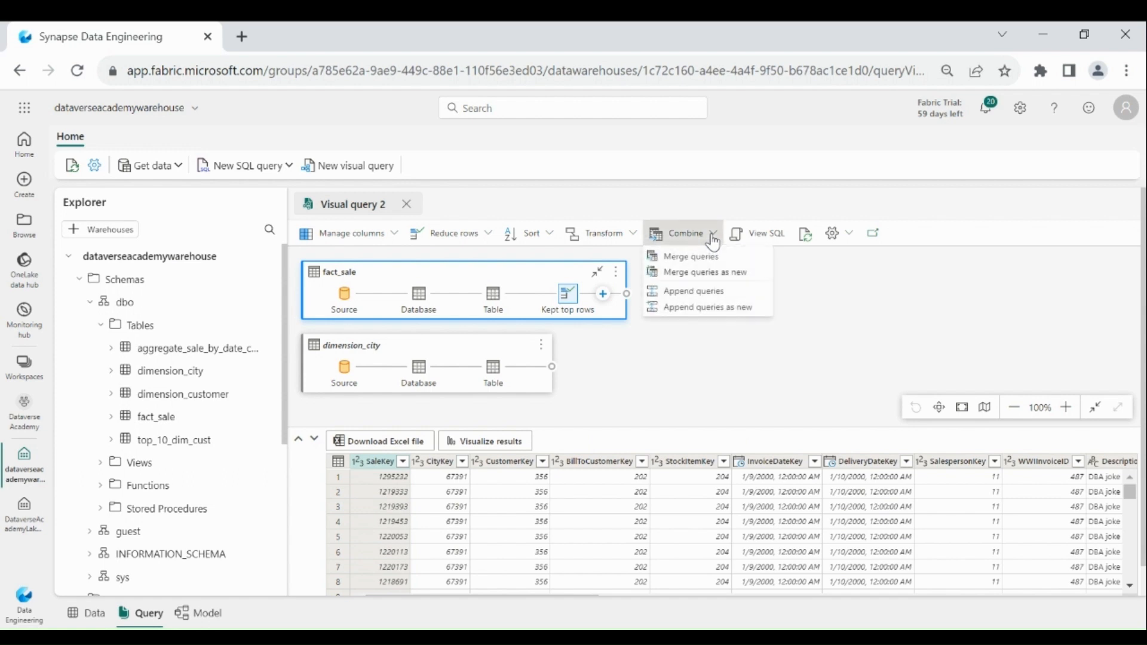
click(704, 274)
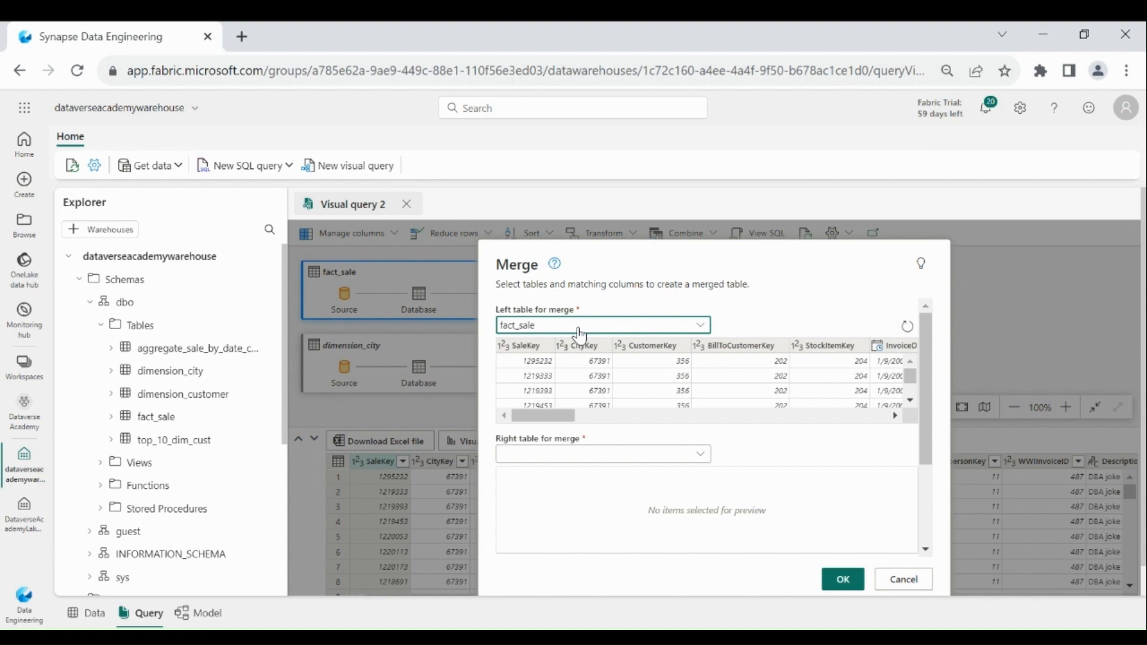
click(577, 454)
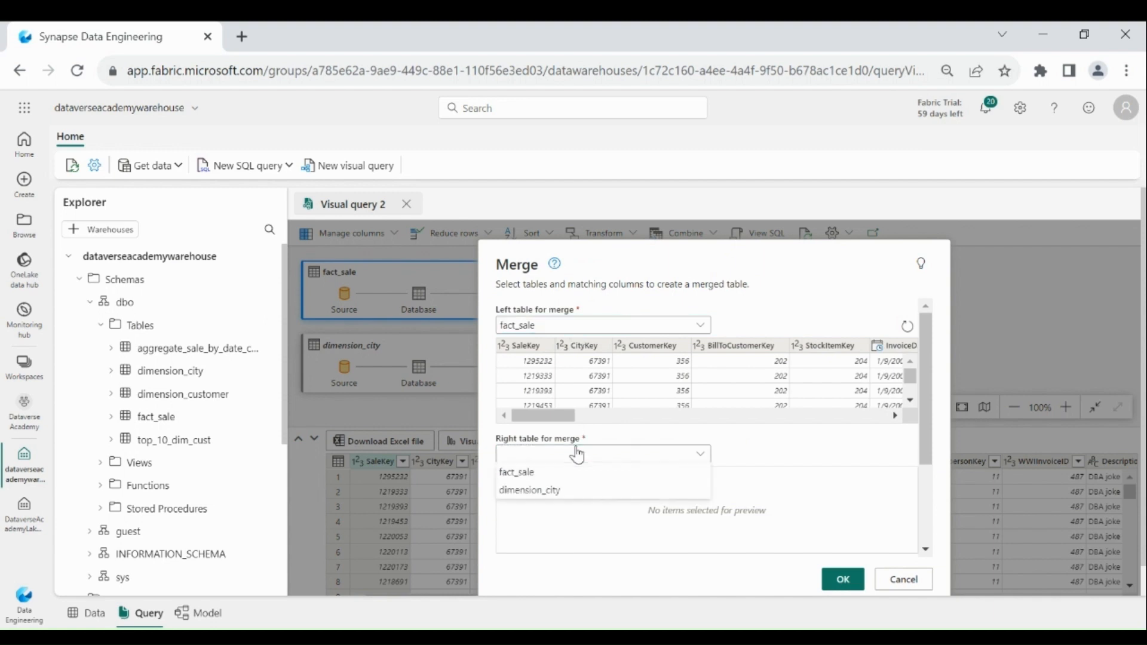
click(563, 492)
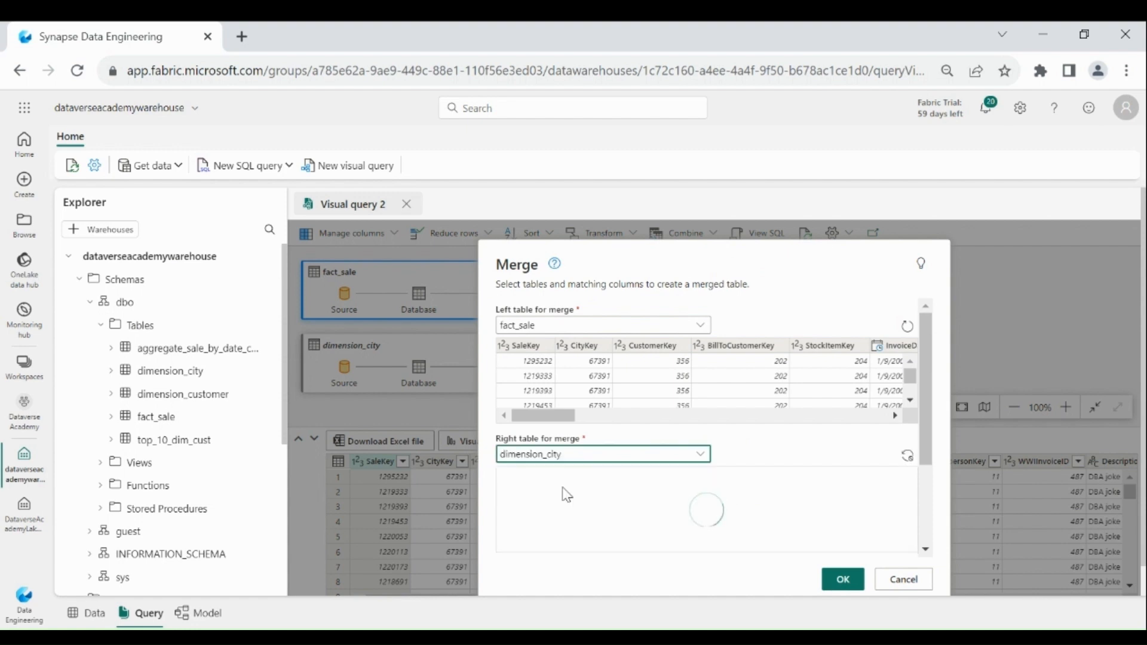
click(583, 351)
click(521, 478)
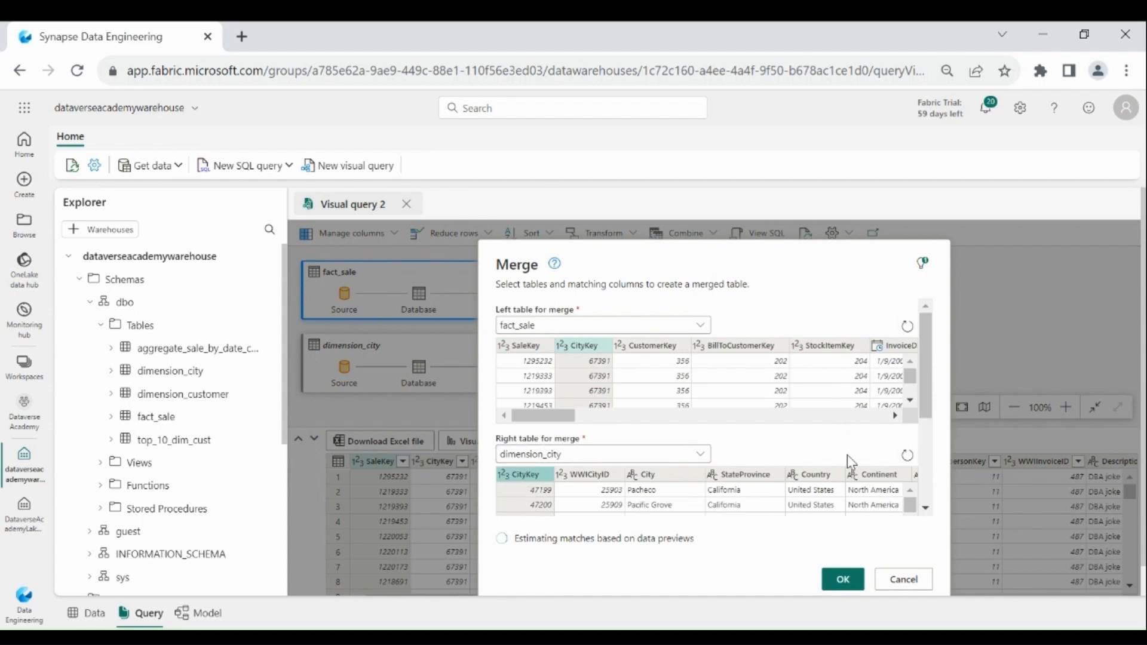
scroll(752, 442, down, 3)
click(754, 443)
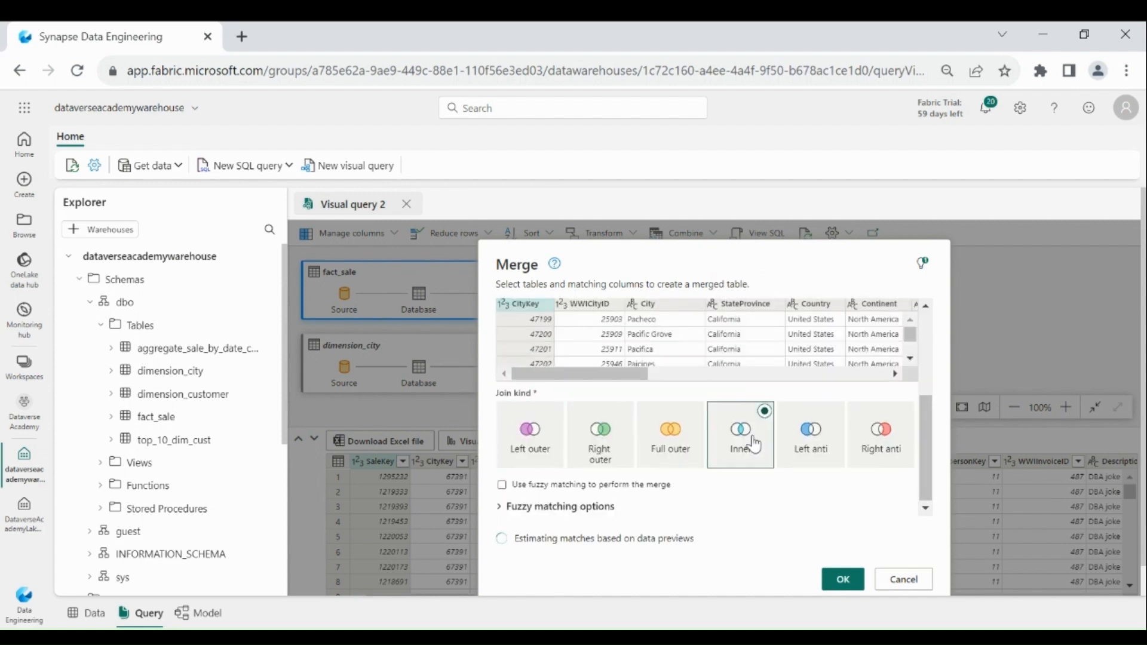
click(843, 580)
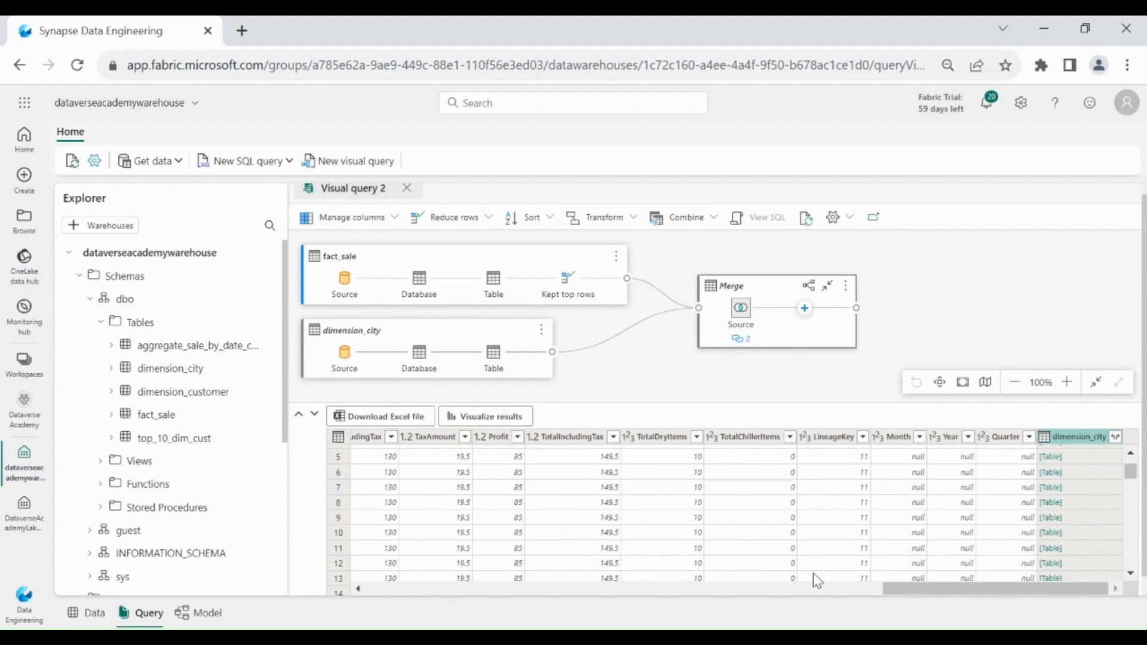
Expand the merged dimension_city column to include only the City and StateProvince fields.
click(815, 577)
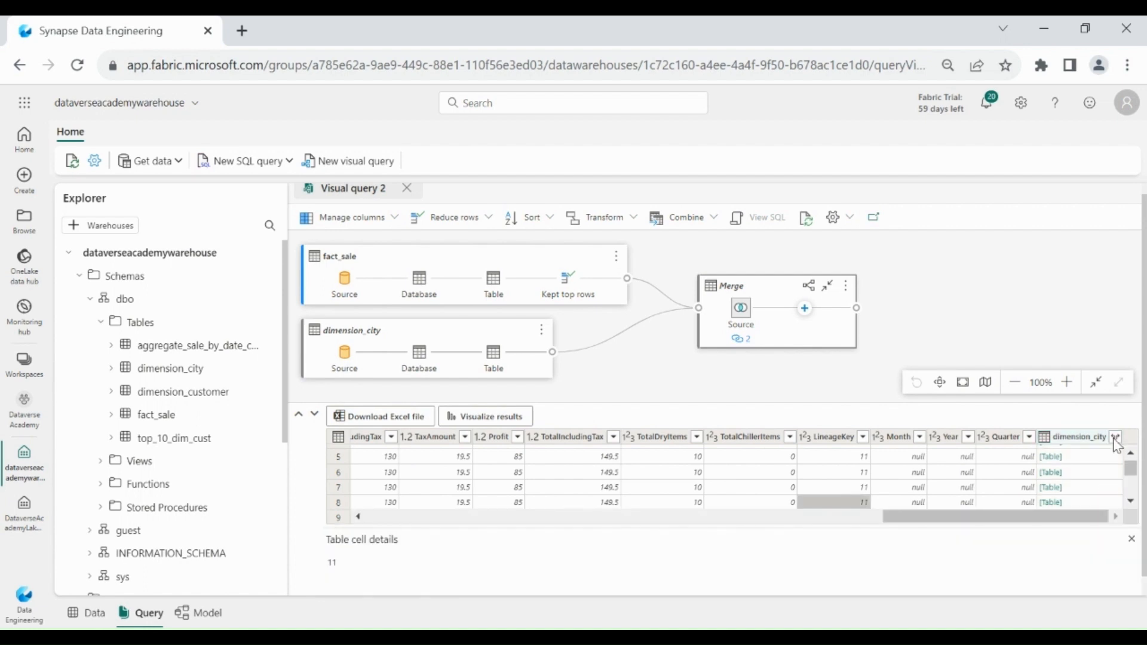
click(1116, 438)
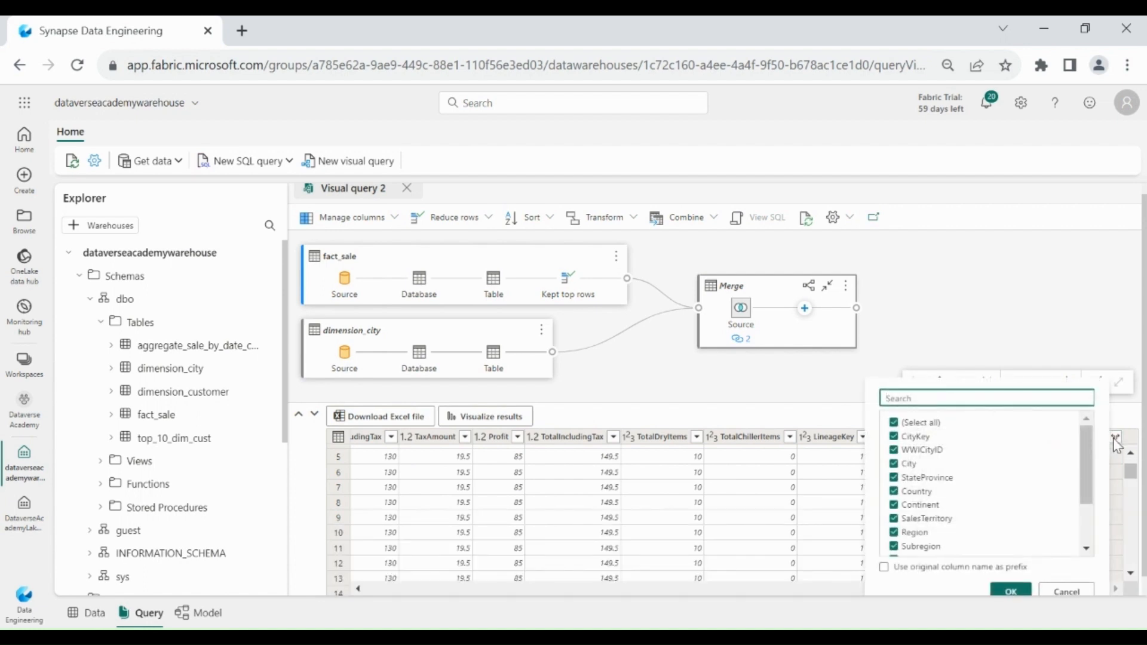
click(934, 429)
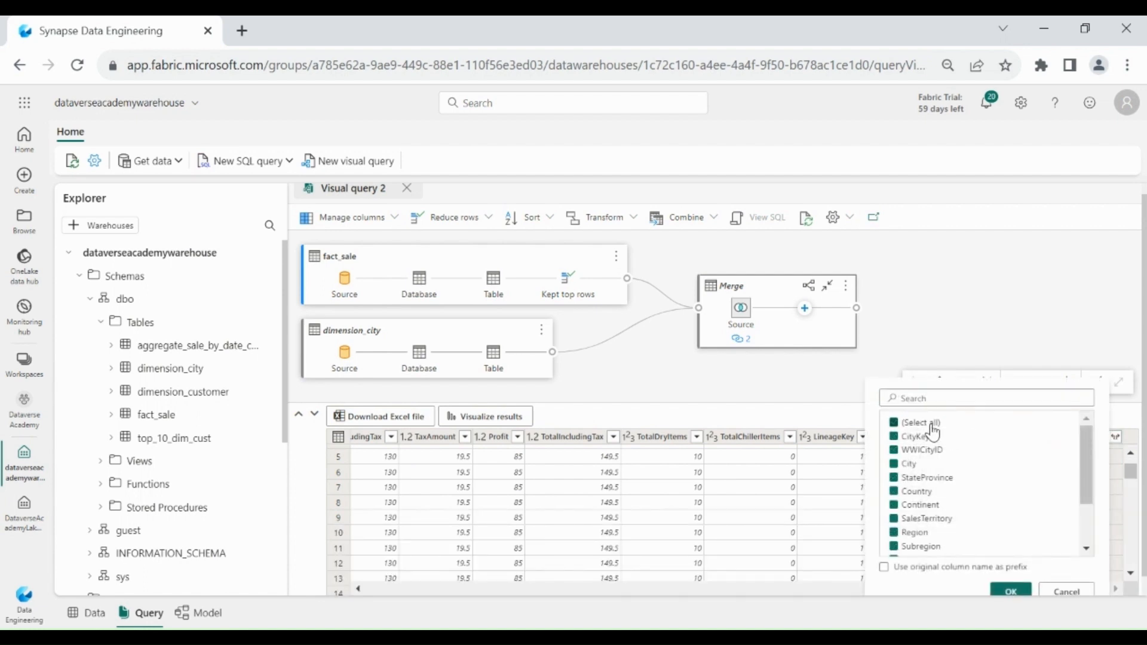
click(918, 478)
click(907, 464)
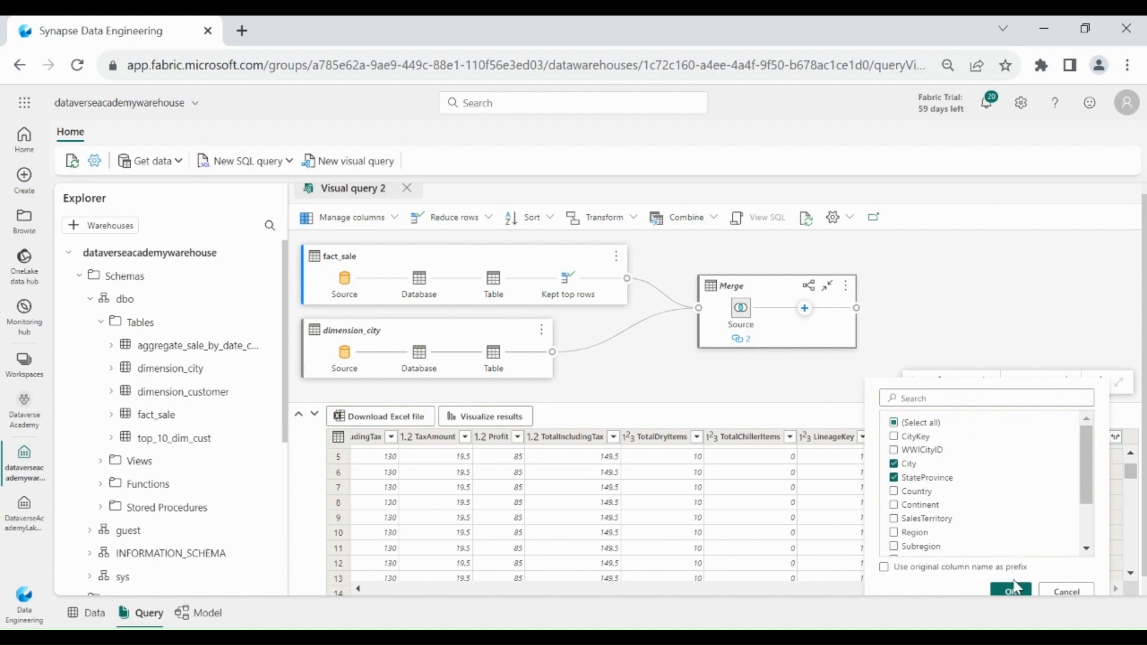
click(1013, 593)
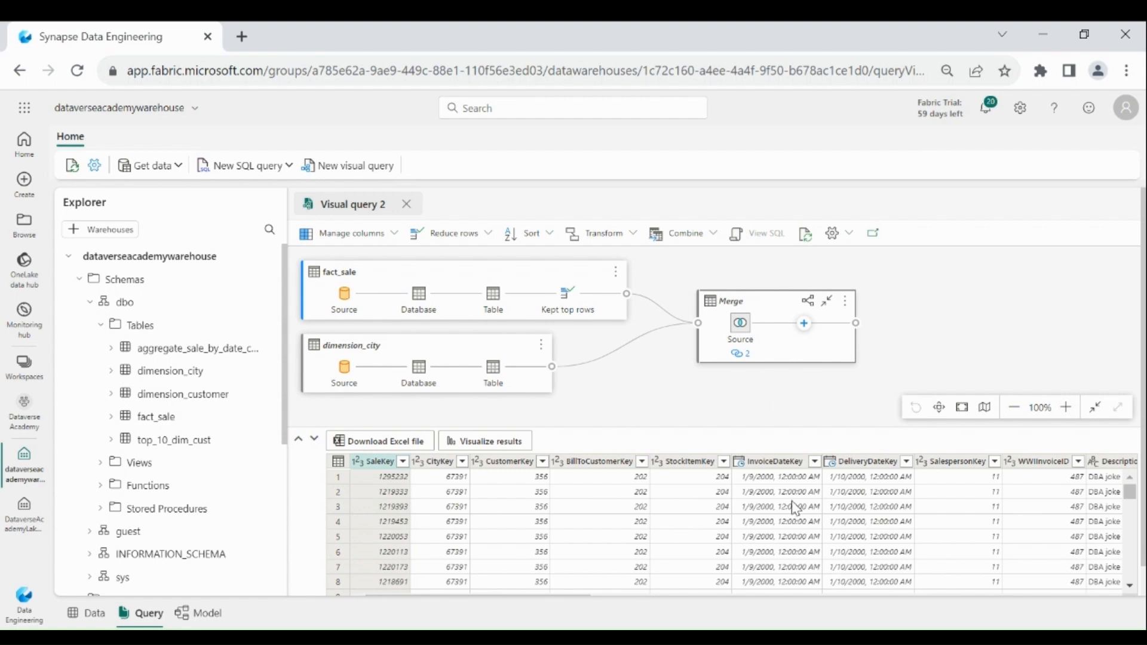
Open an advanced Group by on the merged query, grouping by City, StateProvince and InvoiceDateKey.
click(634, 241)
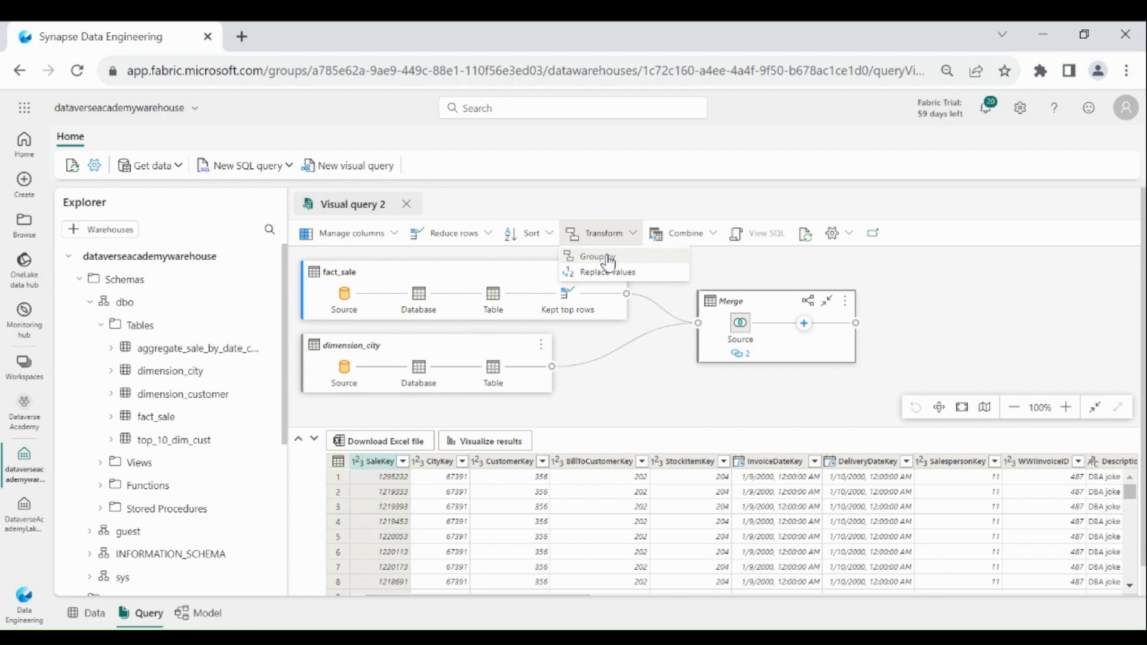
click(605, 255)
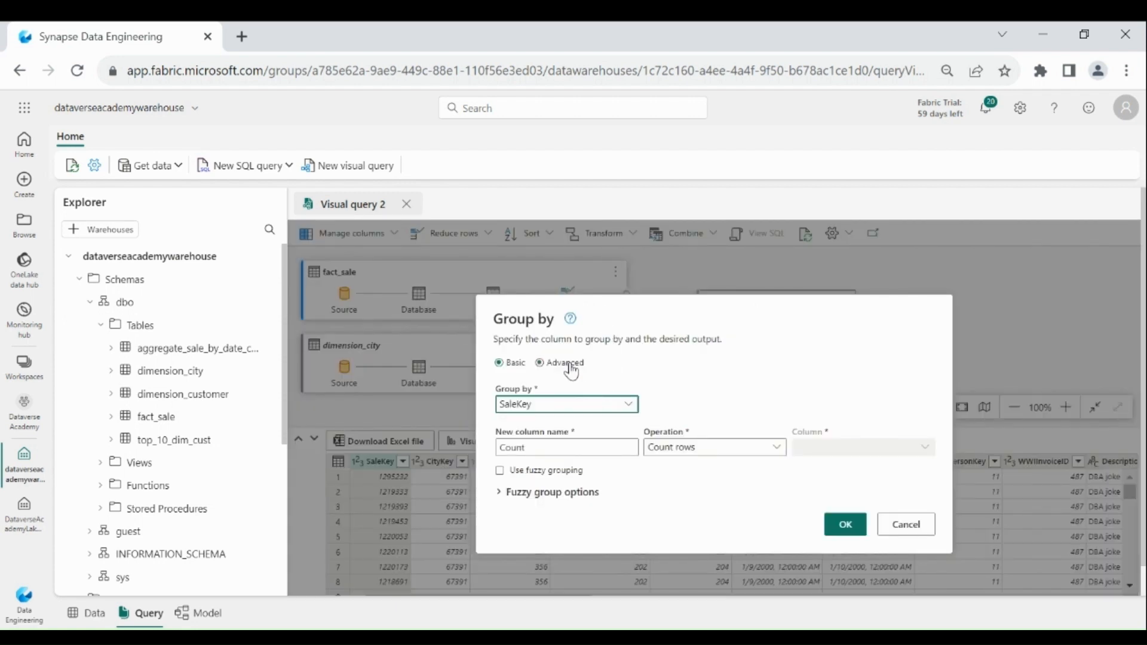
click(540, 363)
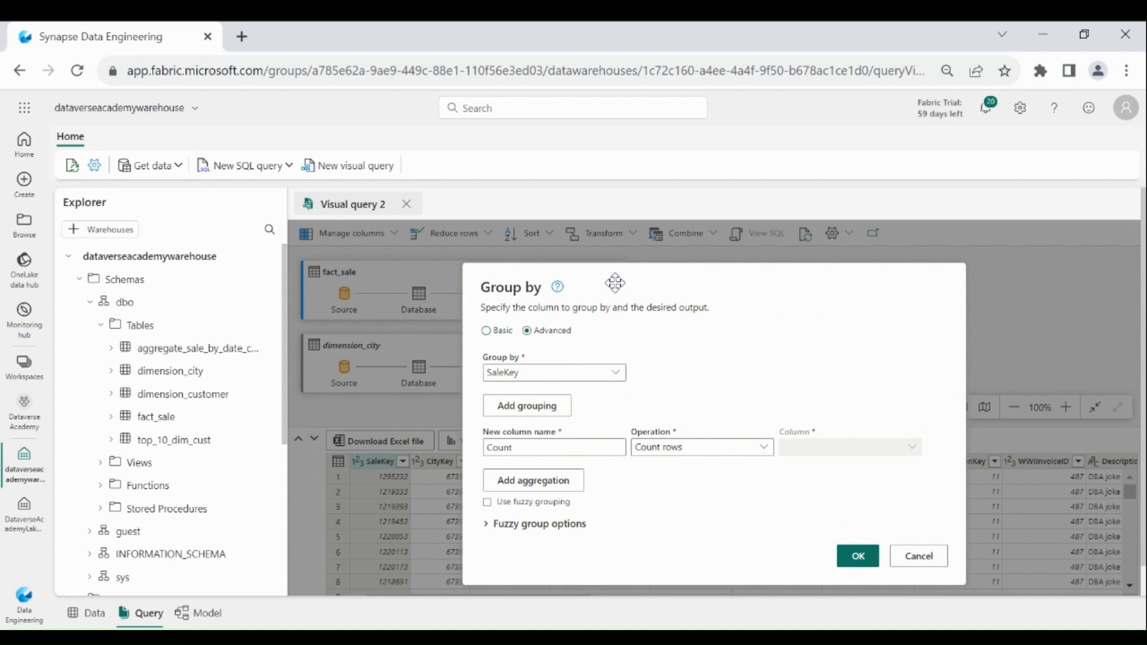
drag(615, 282, 607, 223)
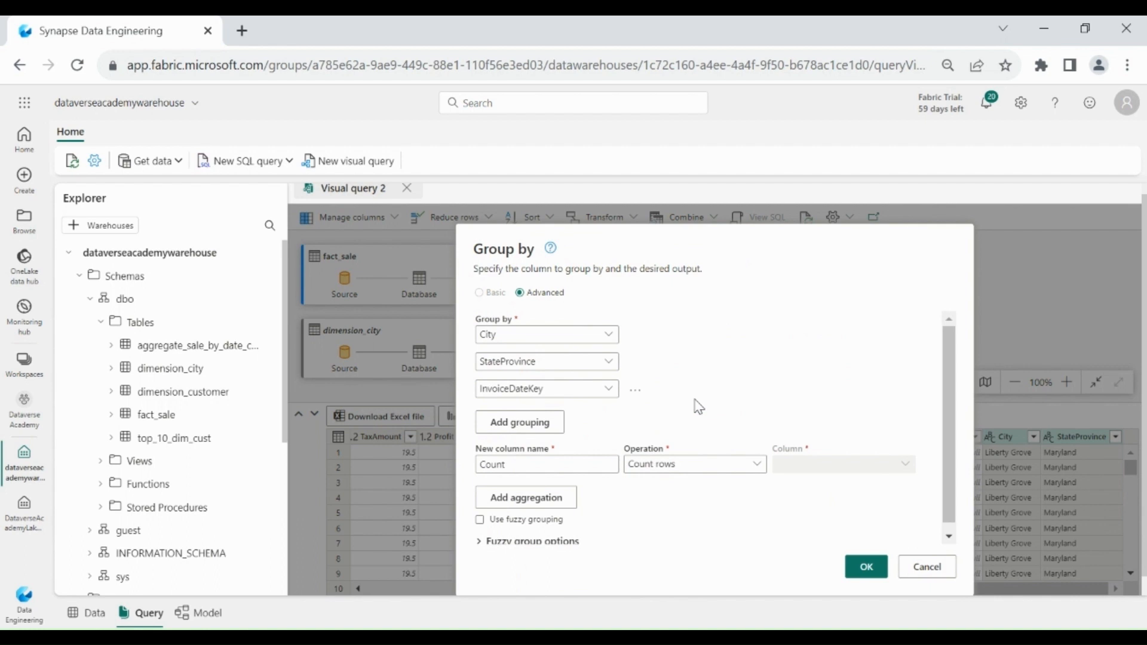
Define the first aggregation named Total Profit as the Sum of the Profit column.
double_click(592, 463)
text(Total)
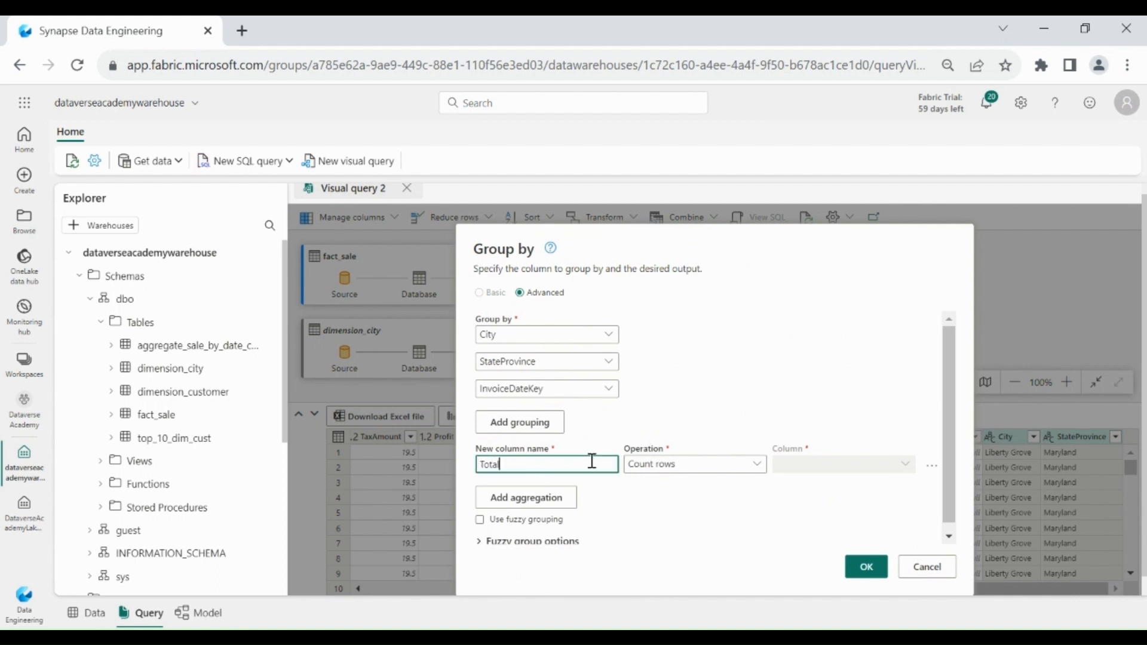
text( Profit)
click(654, 472)
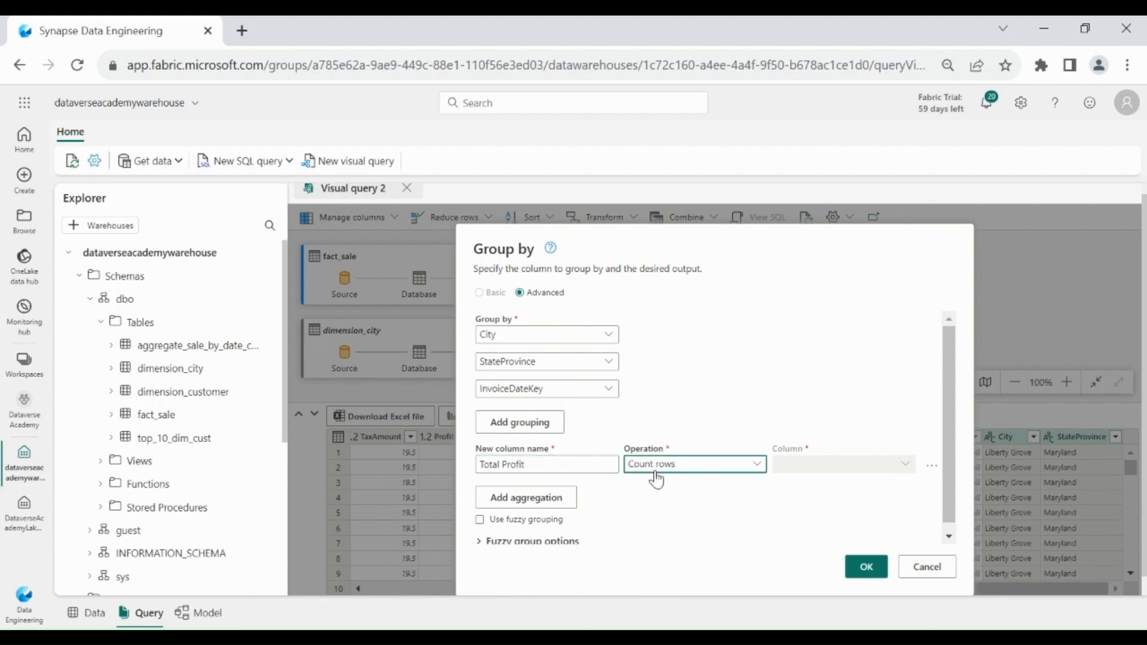
click(655, 483)
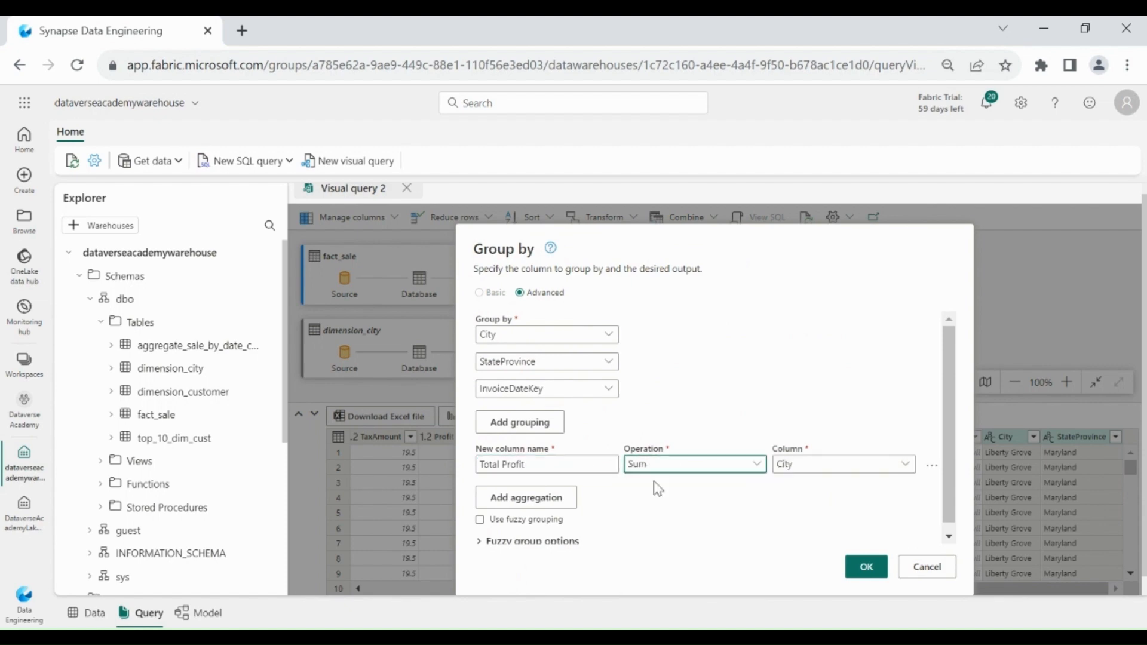
click(791, 476)
scroll(813, 526, up, 3)
click(803, 521)
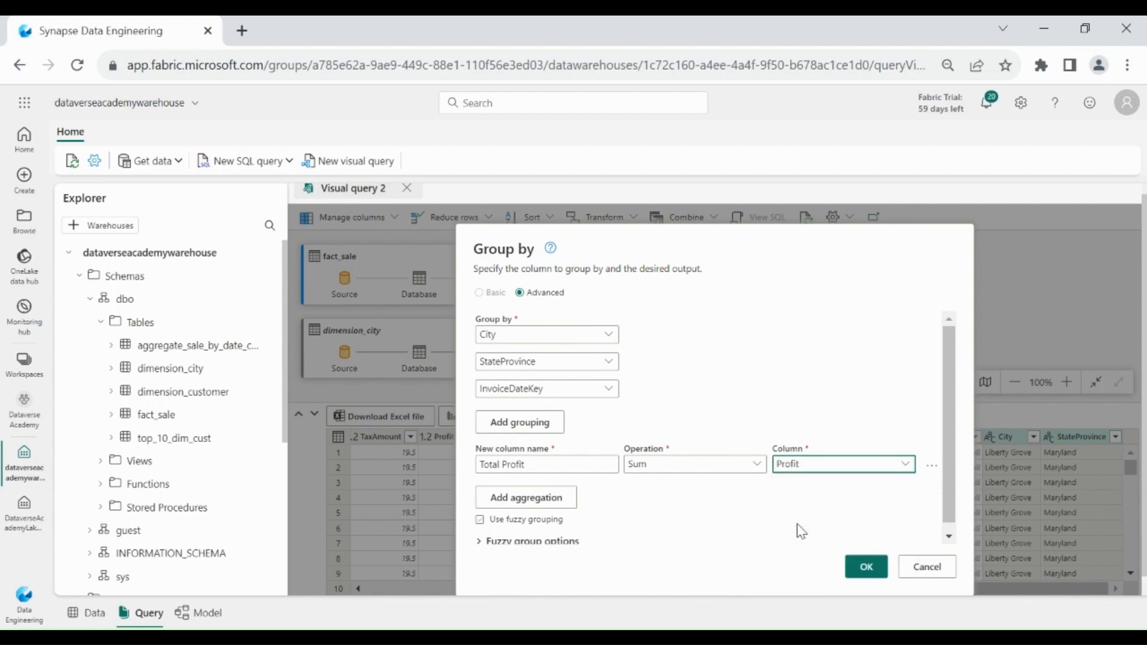
Add a second aggregation named Total tax as the Sum of TaxAmount, and apply the grouping.
click(543, 497)
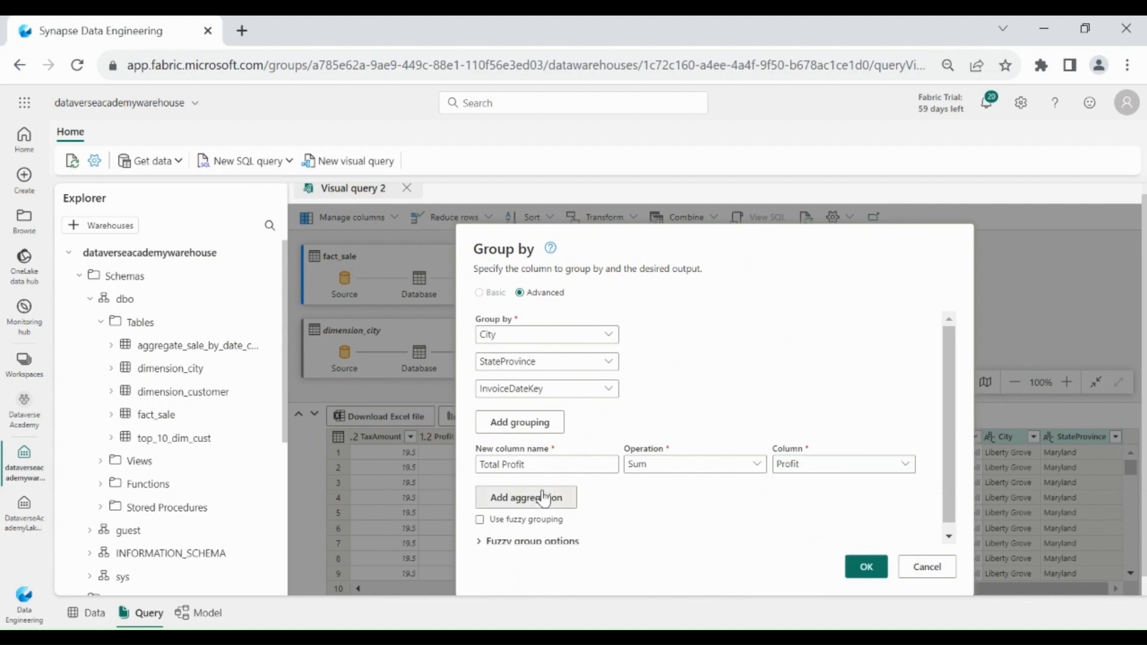
click(544, 490)
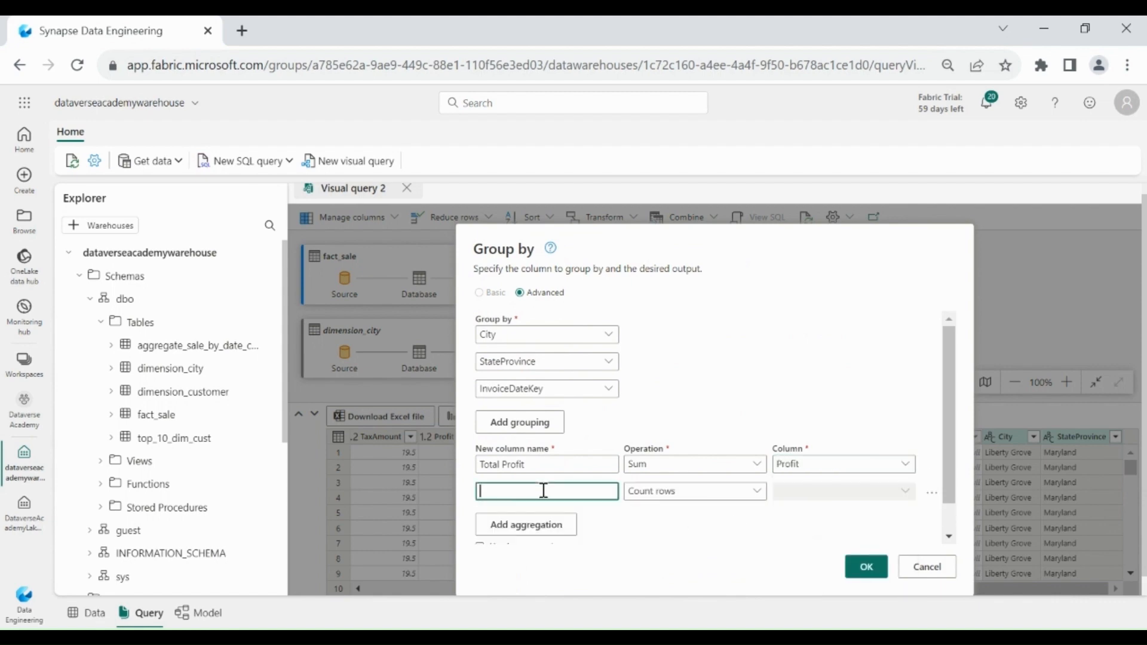
text(Total tax)
click(717, 494)
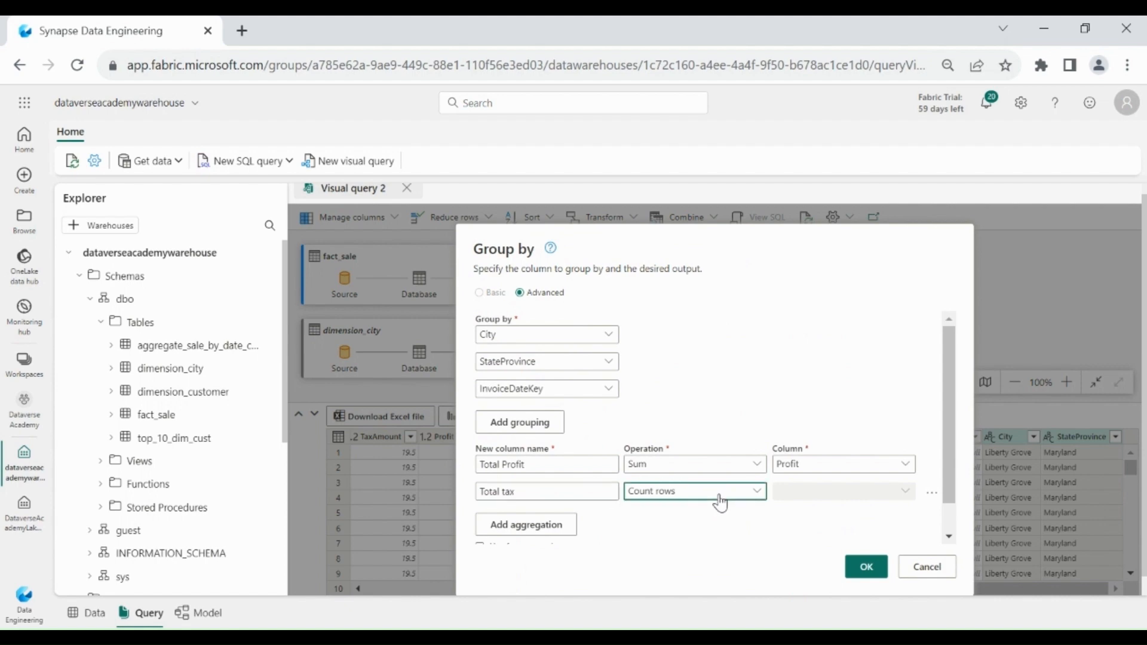
mouse_move(757, 526)
mouse_down()
mouse_move(758, 547)
mouse_move(765, 511)
mouse_up()
click(669, 510)
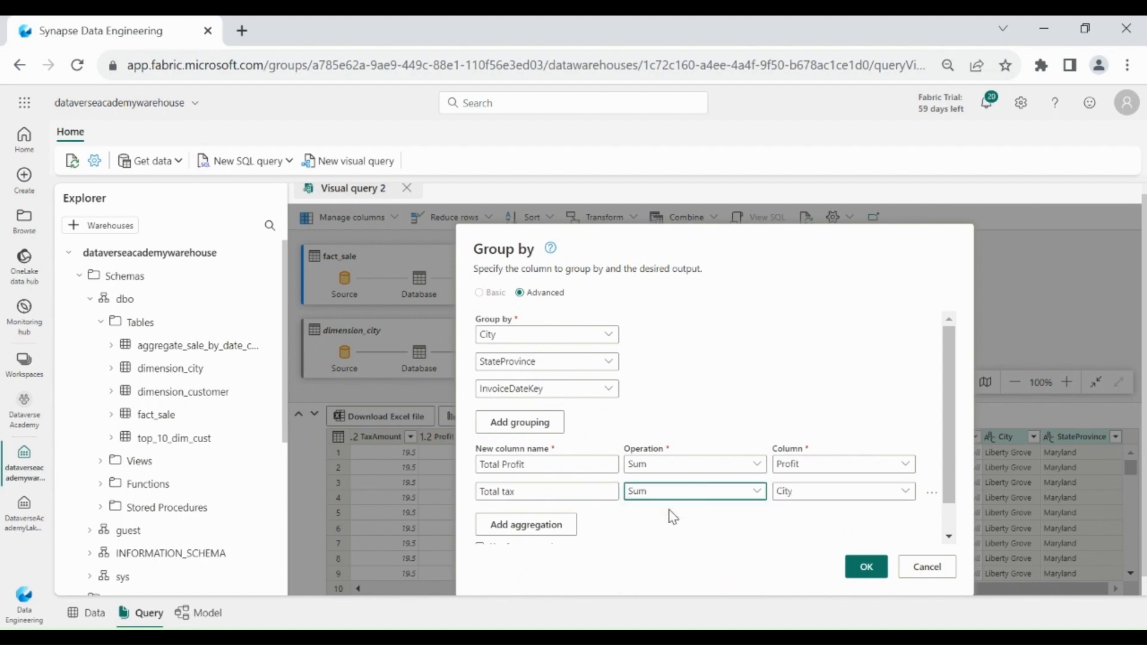
click(820, 495)
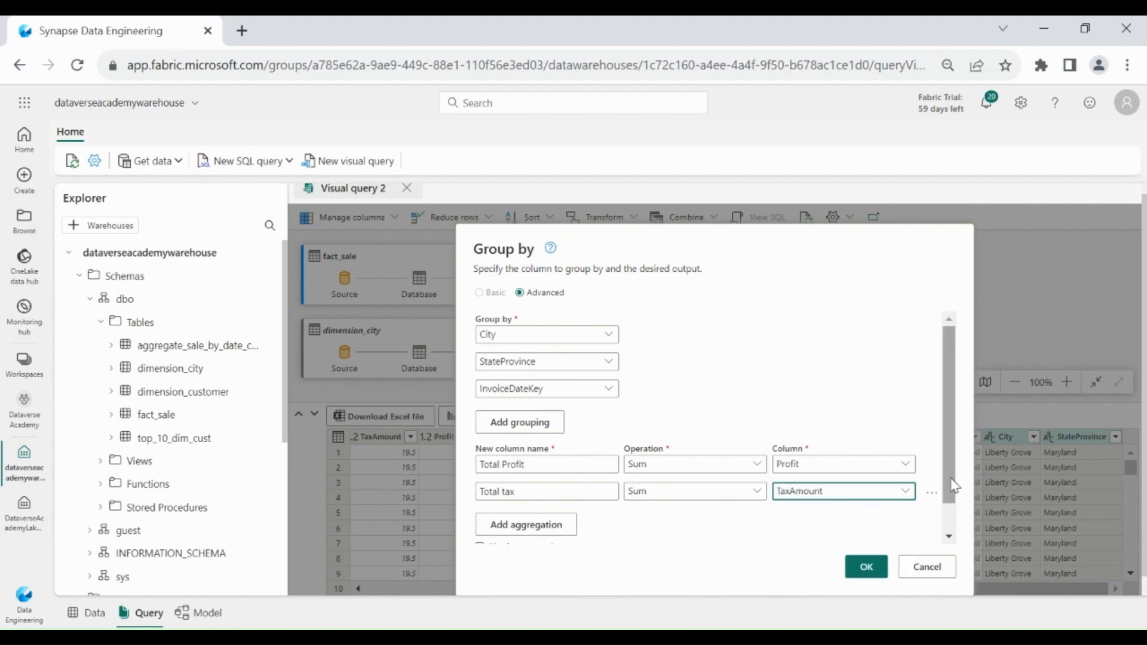
drag(950, 478, 950, 513)
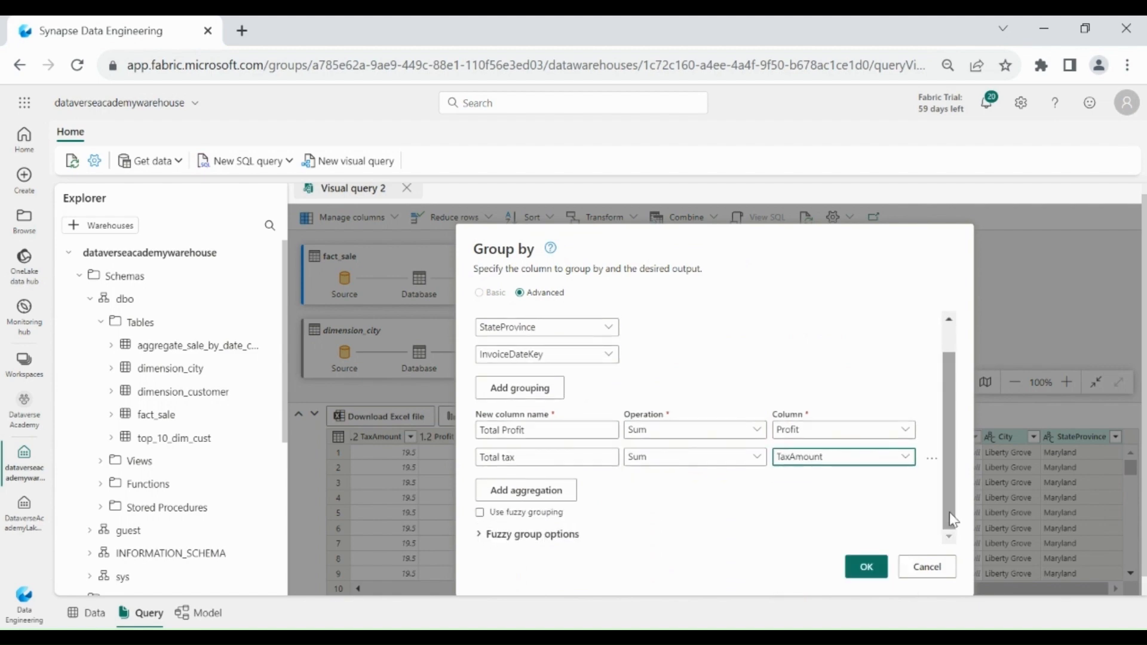
click(867, 567)
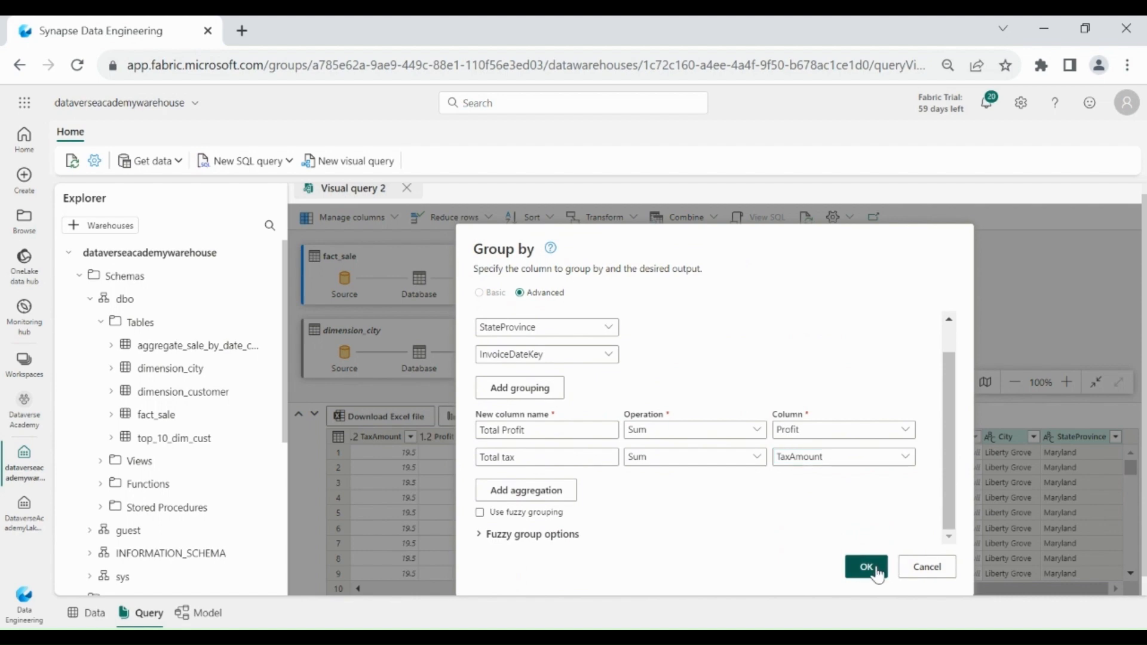